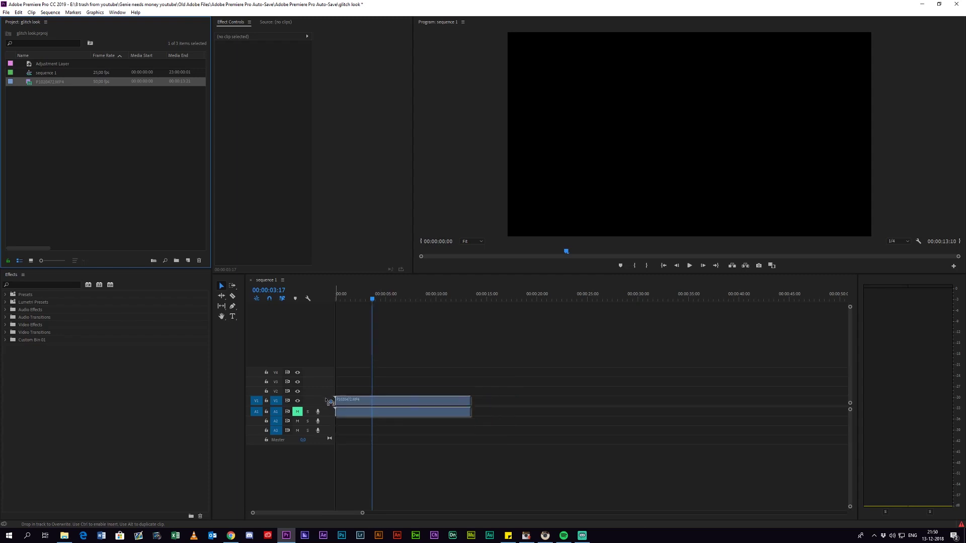
Keep the existing sequence settings for the skate-park clip and play the sequence.
{"action": "left_click", "coordinate": [535, 284]}
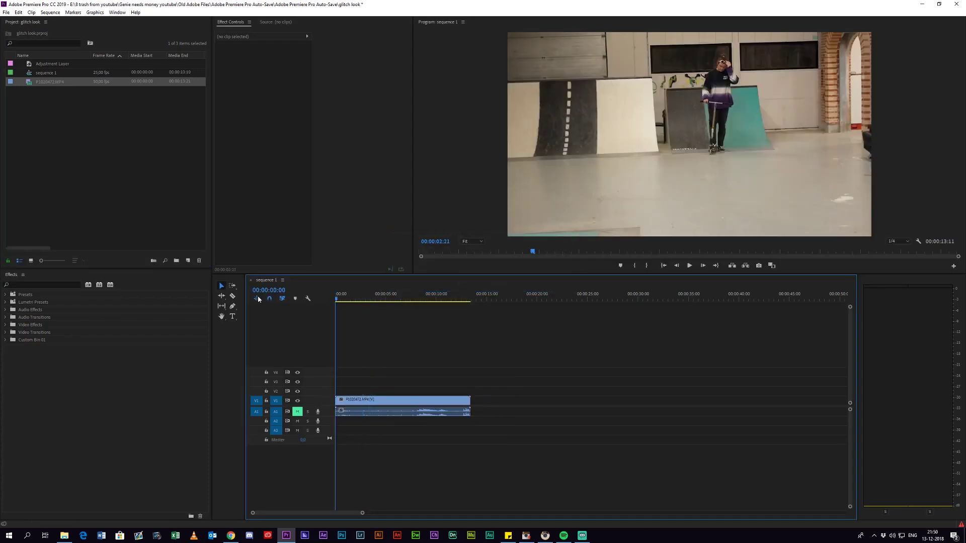
{"action": "key", "text": "space"}
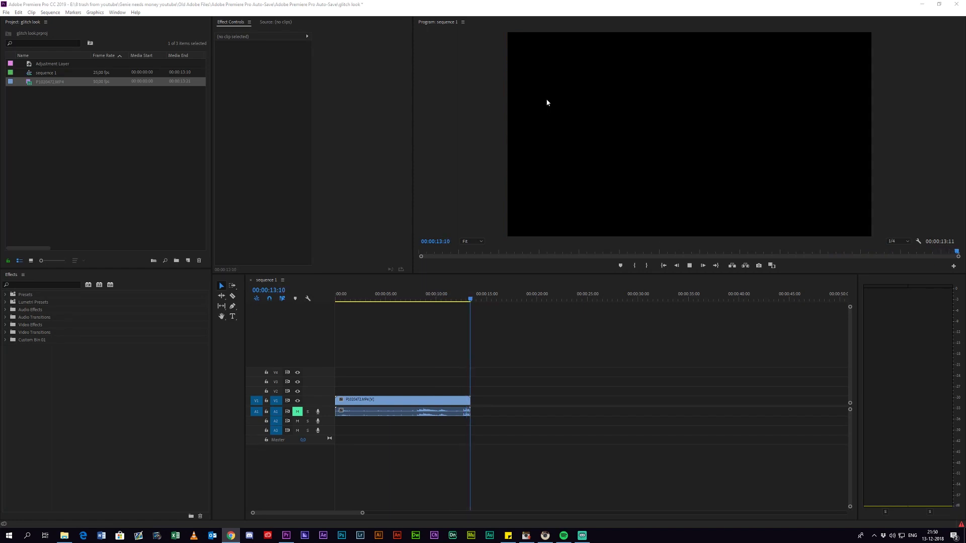
Duplicate the clip onto V2 and V3, then tint the top copy pure red with Color Balance (RGB).
{"action": "left_click_drag", "start_coordinate": [355, 404], "coordinate": [362, 382]}
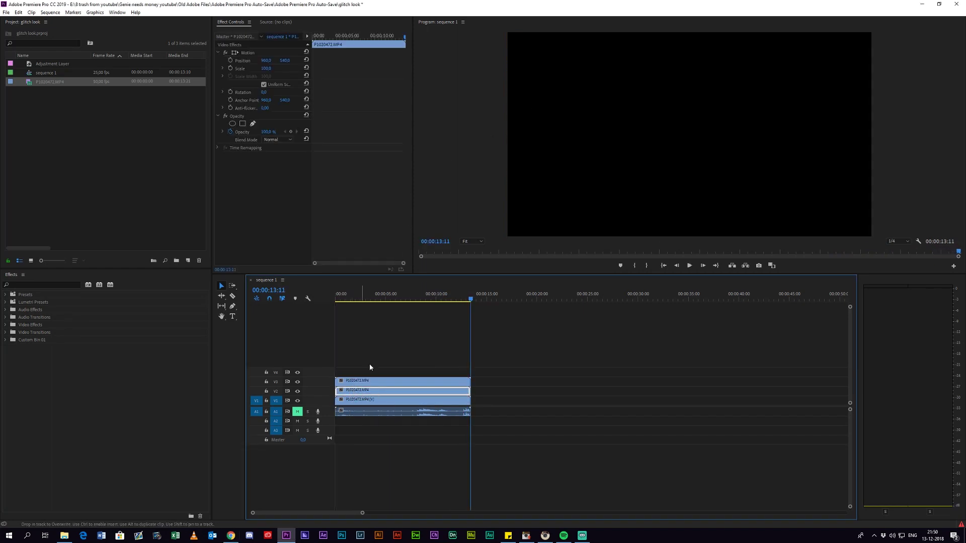
{"action": "left_click_drag", "start_coordinate": [442, 297], "coordinate": [383, 311]}
{"action": "left_click", "coordinate": [33, 284]}
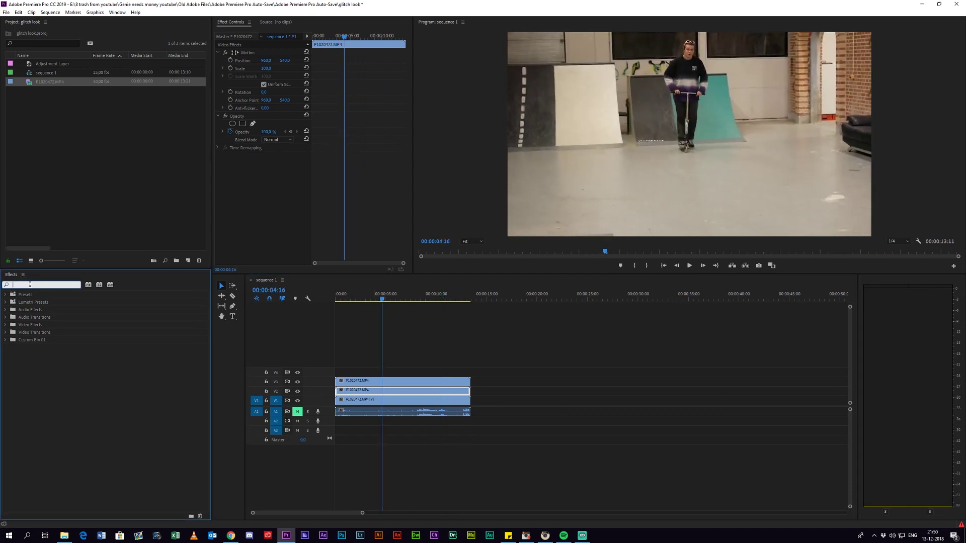
{"action": "type", "text": "rgb"}
{"action": "left_click_drag", "start_coordinate": [76, 379], "coordinate": [300, 255]}
{"action": "left_click_drag", "start_coordinate": [263, 171], "coordinate": [247, 187]}
Apply Color Balance (RGB) to the V2 and V1 clips, making them green and blue.
{"action": "double_click", "coordinate": [75, 377]}
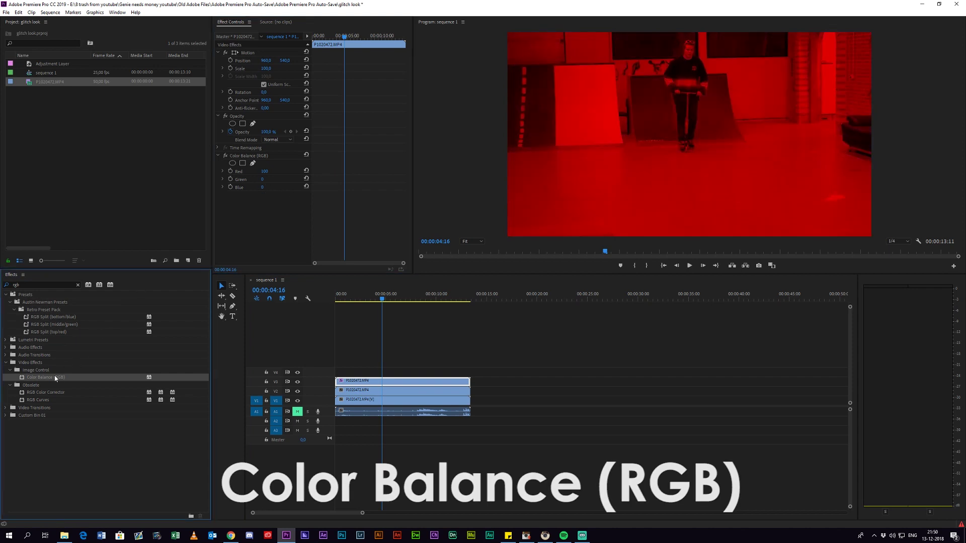
{"action": "left_click_drag", "start_coordinate": [263, 171], "coordinate": [247, 171]}
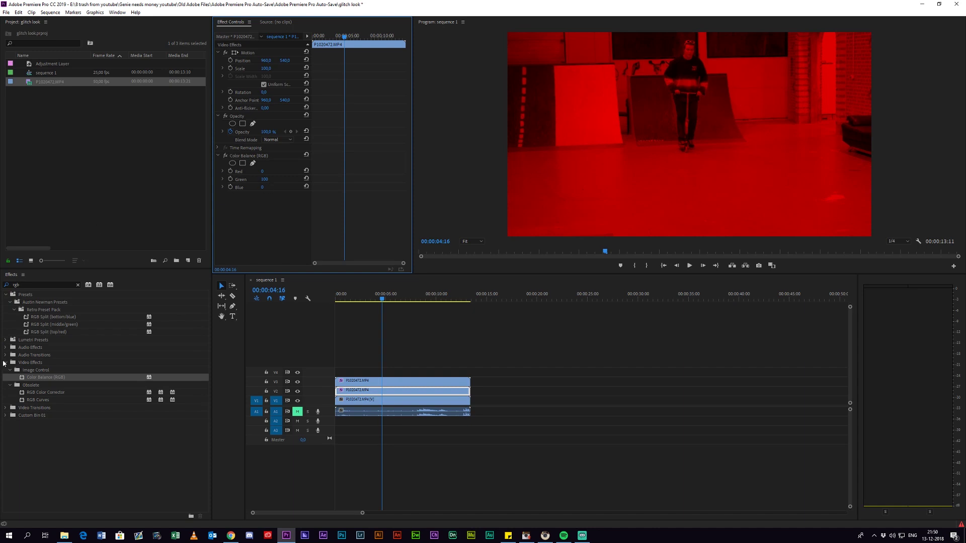
{"action": "left_click_drag", "start_coordinate": [45, 377], "coordinate": [402, 400]}
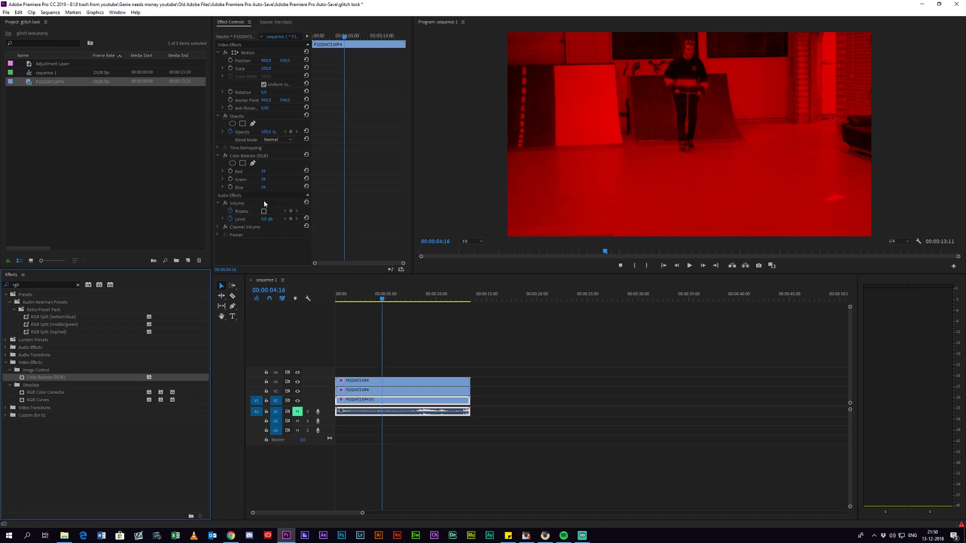
{"action": "left_click_drag", "start_coordinate": [265, 187], "coordinate": [236, 172]}
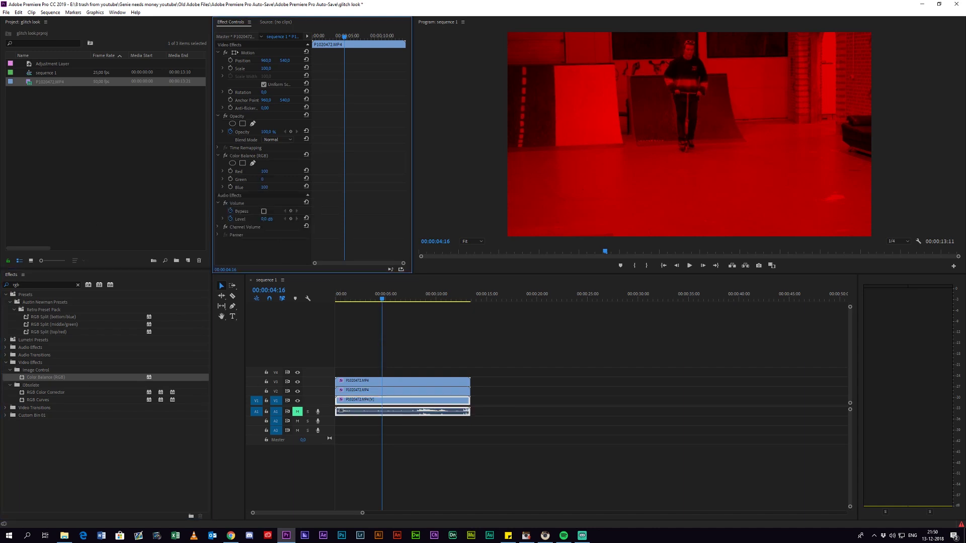
Set the red and green layers' Opacity blend mode to Screen.
{"action": "left_click", "coordinate": [276, 139]}
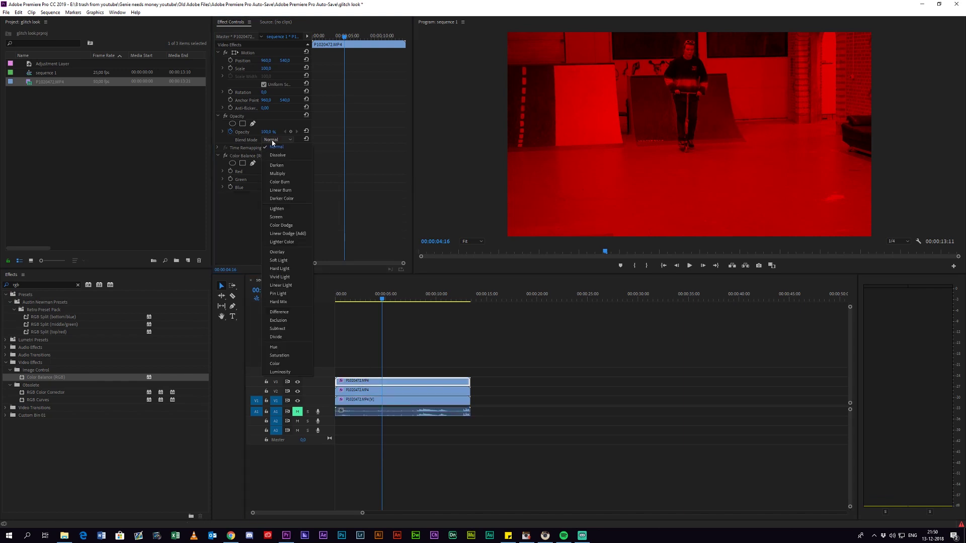
{"action": "left_click", "coordinate": [282, 210]}
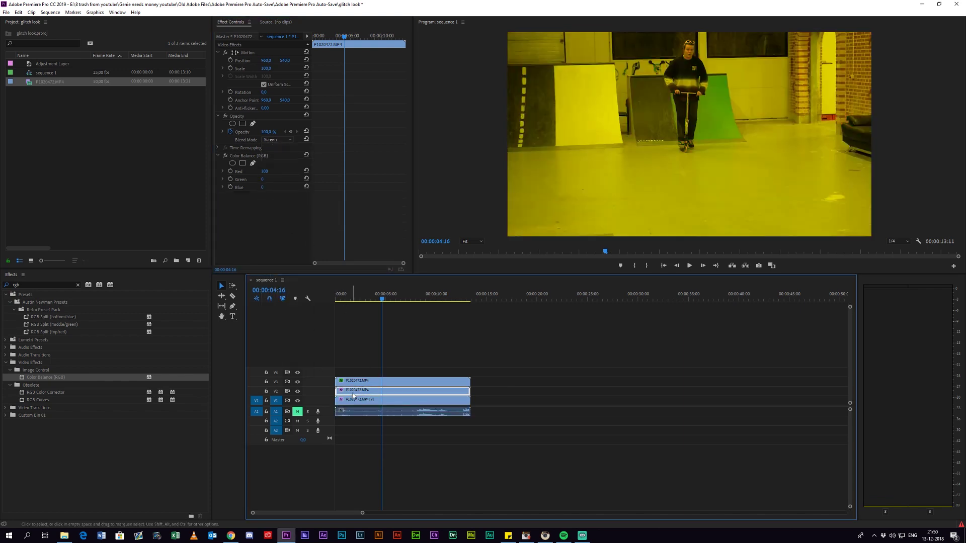
{"action": "left_click", "coordinate": [278, 140]}
{"action": "left_click", "coordinate": [283, 212]}
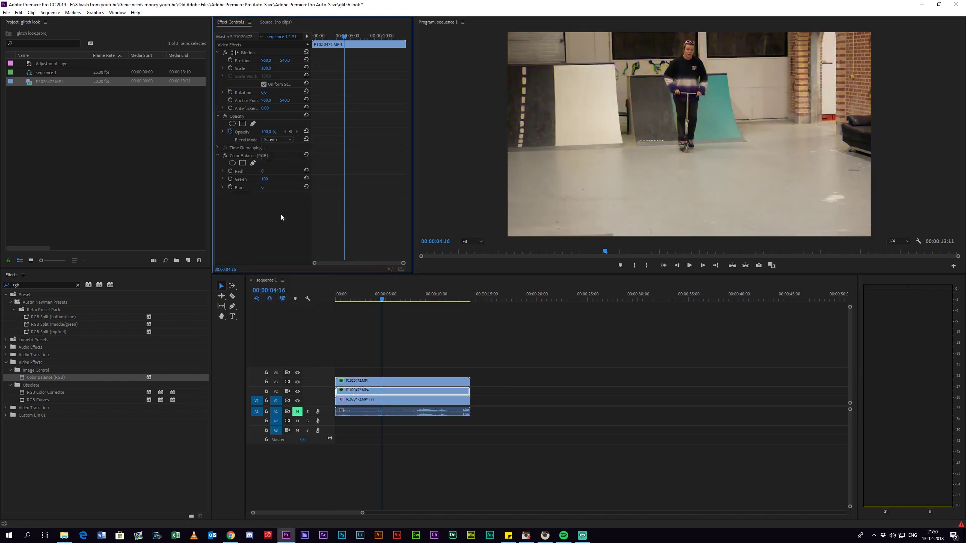
Scale the red layer to 103 and the green layer to 104.
{"action": "left_click", "coordinate": [370, 381]}
{"action": "left_click", "coordinate": [267, 68]}
{"action": "type", "text": "103"}
{"action": "key", "text": "Return"}
{"action": "left_click", "coordinate": [355, 391]}
{"action": "left_click", "coordinate": [268, 69]}
{"action": "type", "text": "104"}
{"action": "key", "text": "Return"}
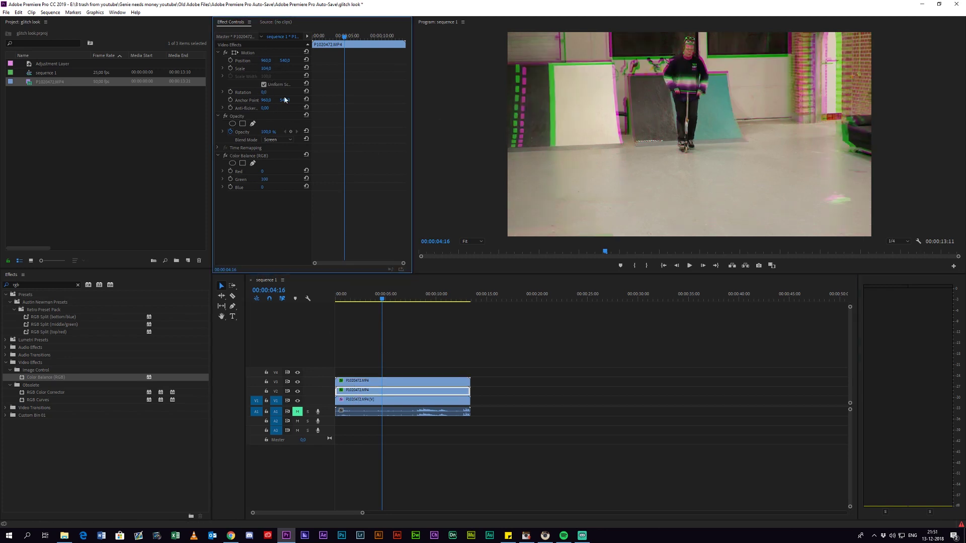
Adjust the scales to about 104 on the red layer and 102 on the green layer.
{"action": "left_click", "coordinate": [358, 381]}
{"action": "left_click", "coordinate": [266, 68]}
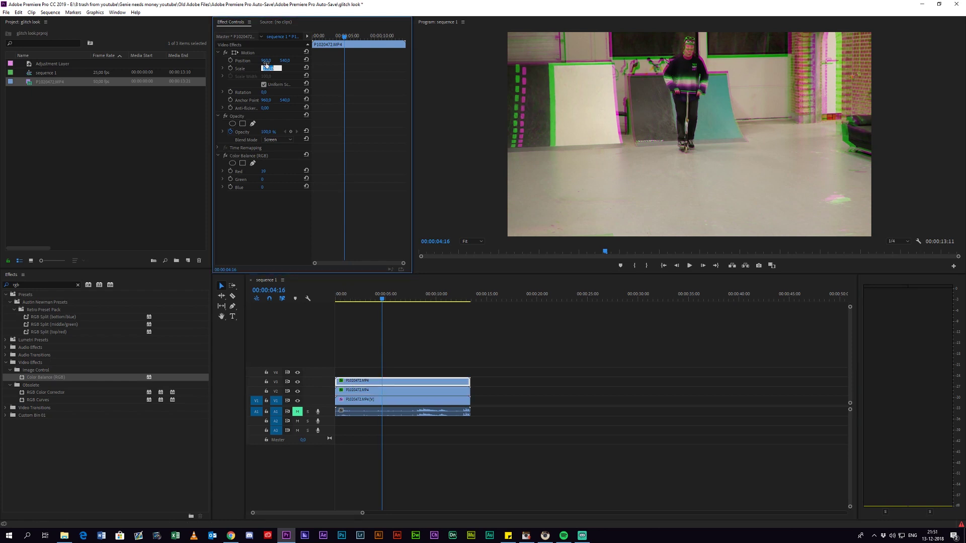
{"action": "type", "text": "100"}
{"action": "key", "text": "Return"}
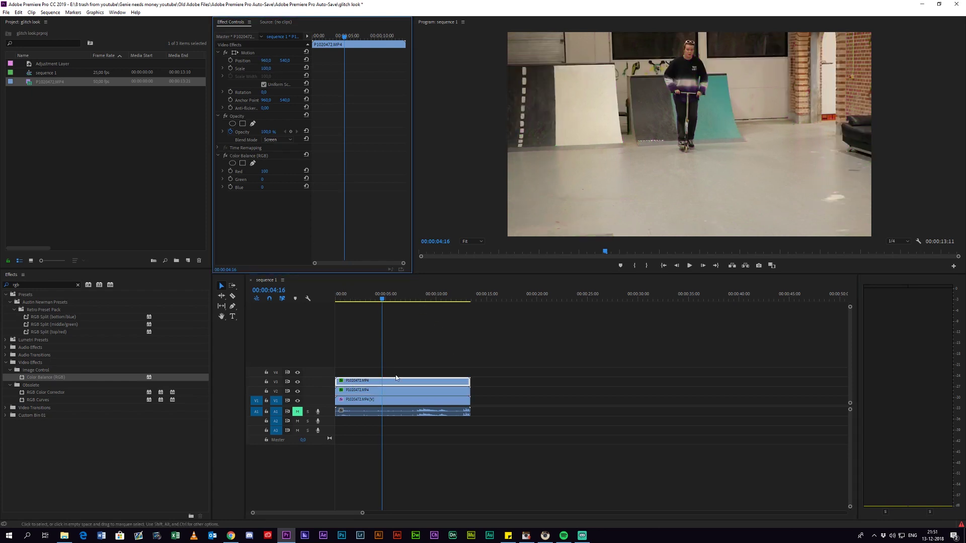
{"action": "left_click_drag", "start_coordinate": [271, 71], "coordinate": [270, 66]}
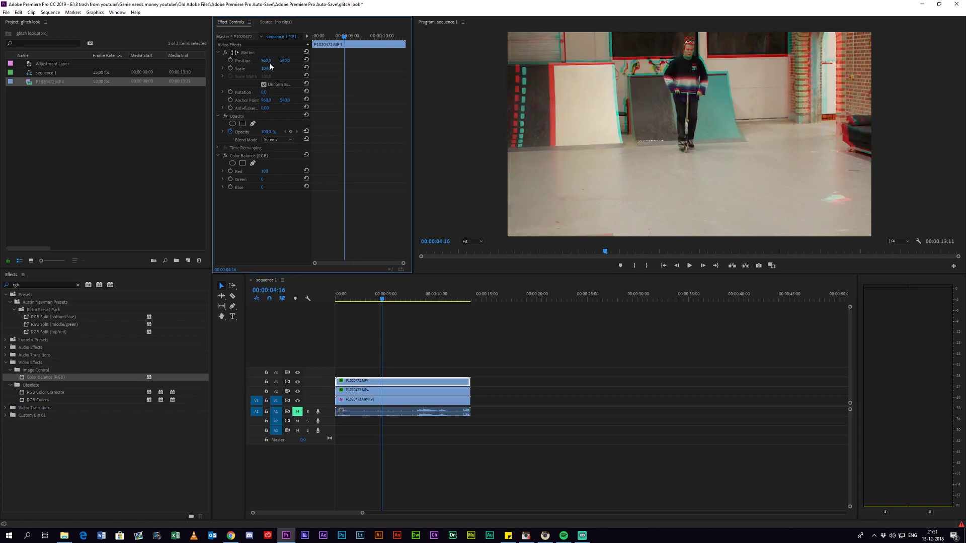
{"action": "left_click", "coordinate": [354, 390]}
{"action": "left_click", "coordinate": [266, 68]}
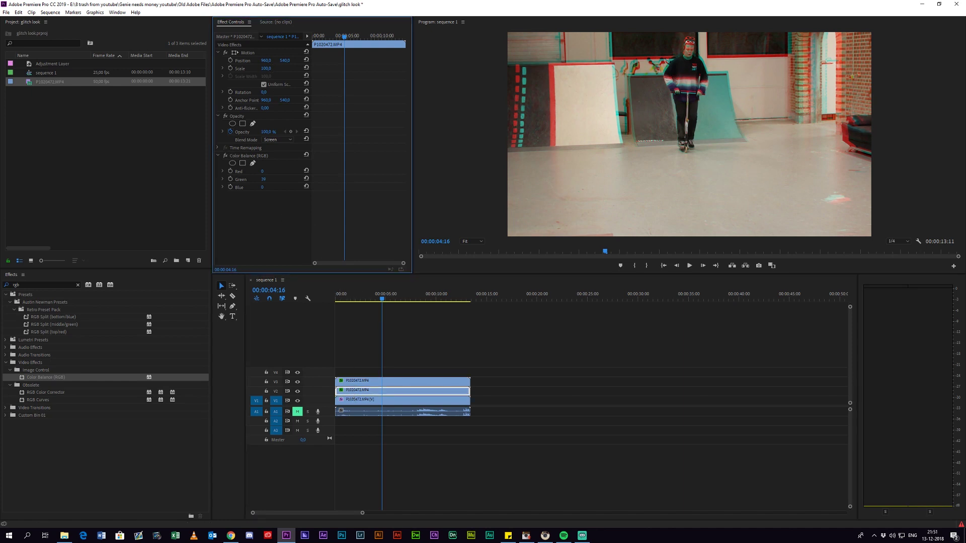
{"action": "type", "text": "106"}
{"action": "key", "text": "Return"}
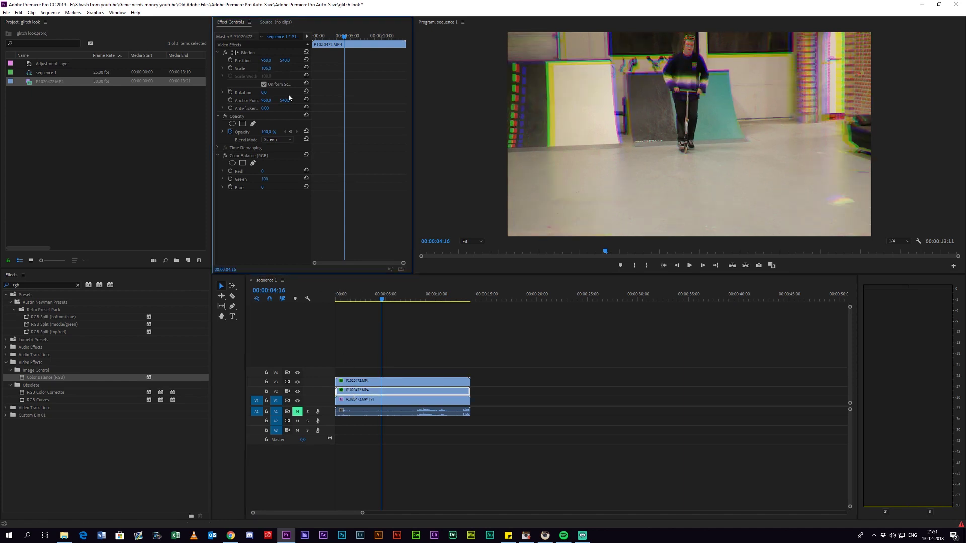
{"action": "left_click", "coordinate": [265, 68]}
{"action": "type", "text": "102"}
{"action": "key", "text": "Return"}
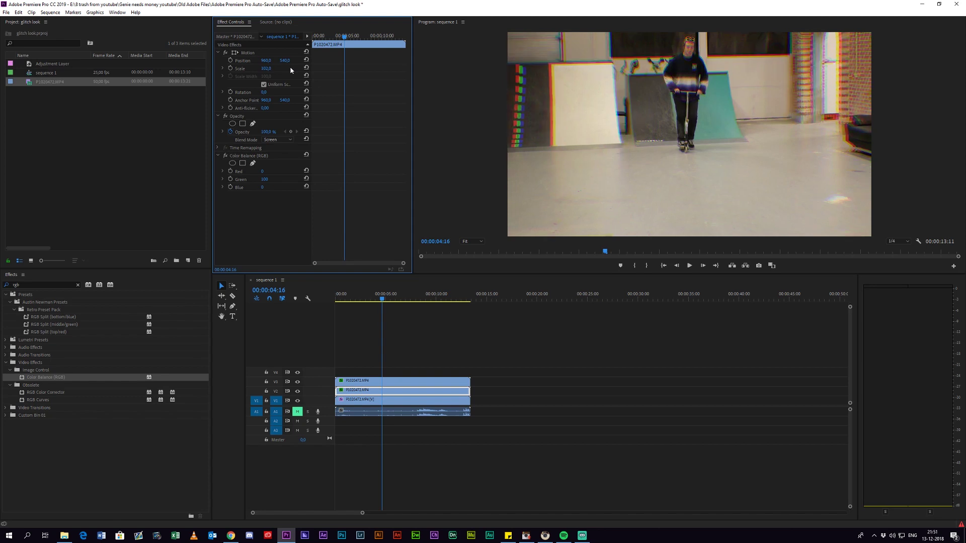
Create a new adjustment layer and place it on V4 above the clips.
{"action": "key", "text": "ctrl+shift+a"}
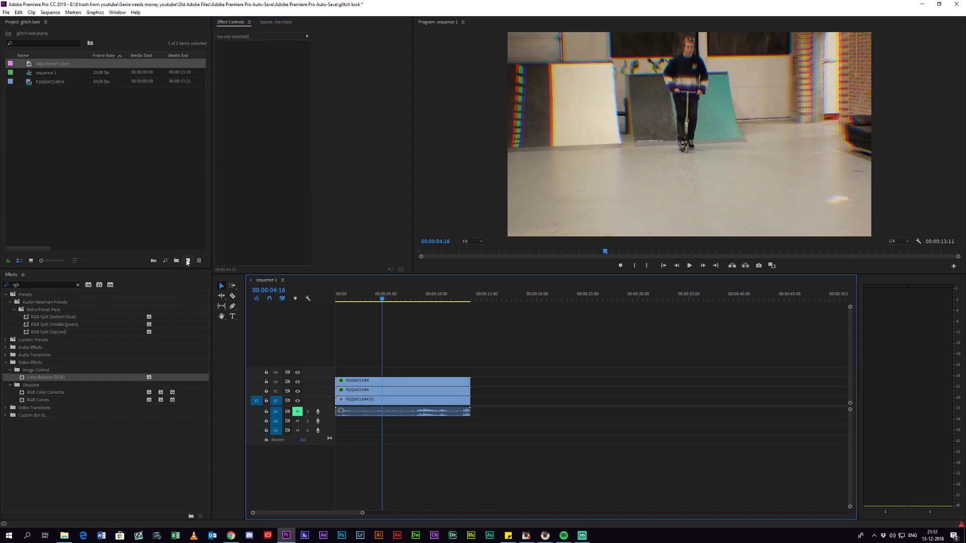
{"action": "left_click", "coordinate": [189, 262]}
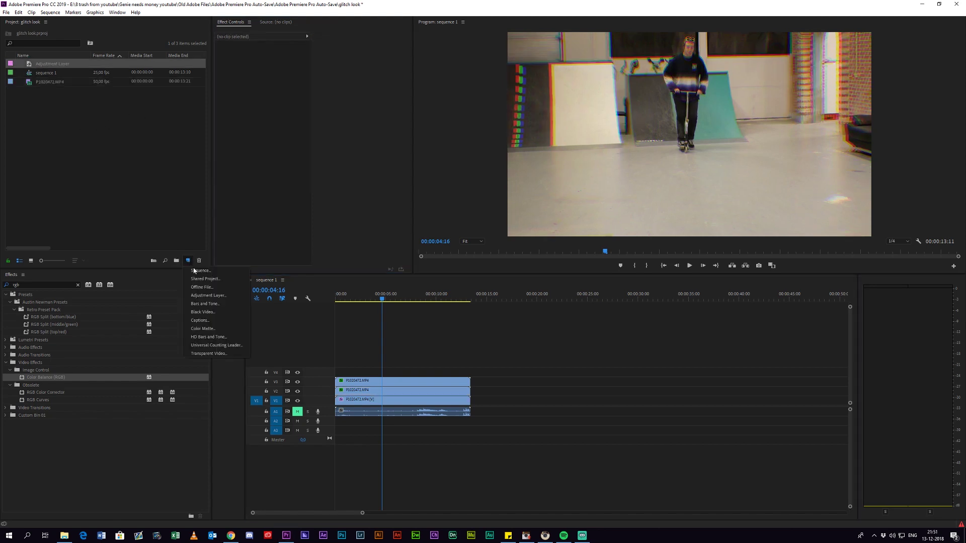
{"action": "left_click", "coordinate": [207, 296]}
{"action": "left_click", "coordinate": [495, 294]}
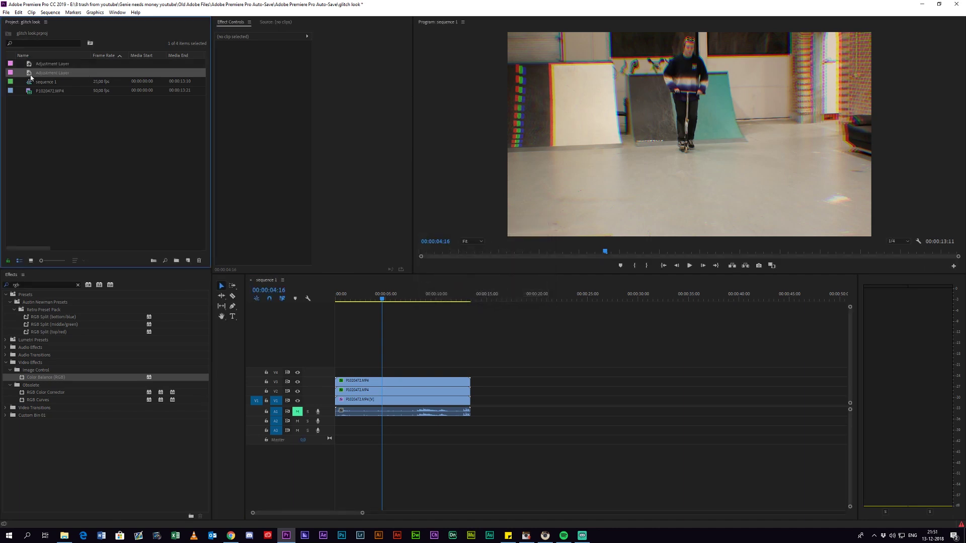
{"action": "left_click_drag", "start_coordinate": [30, 75], "coordinate": [470, 373]}
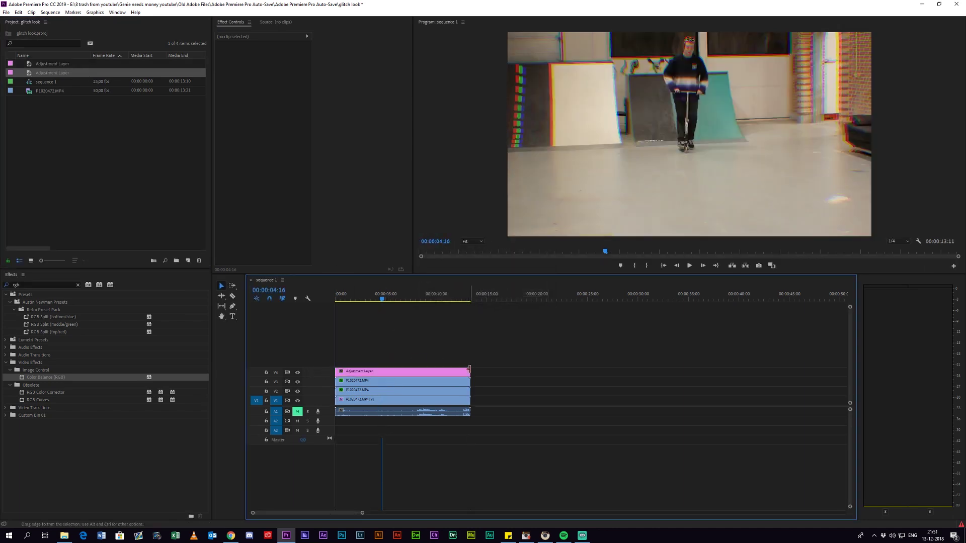
{"action": "left_click", "coordinate": [364, 371]}
Apply Color Emboss to the adjustment layer with Contrast 350.
{"action": "left_click", "coordinate": [26, 284]}
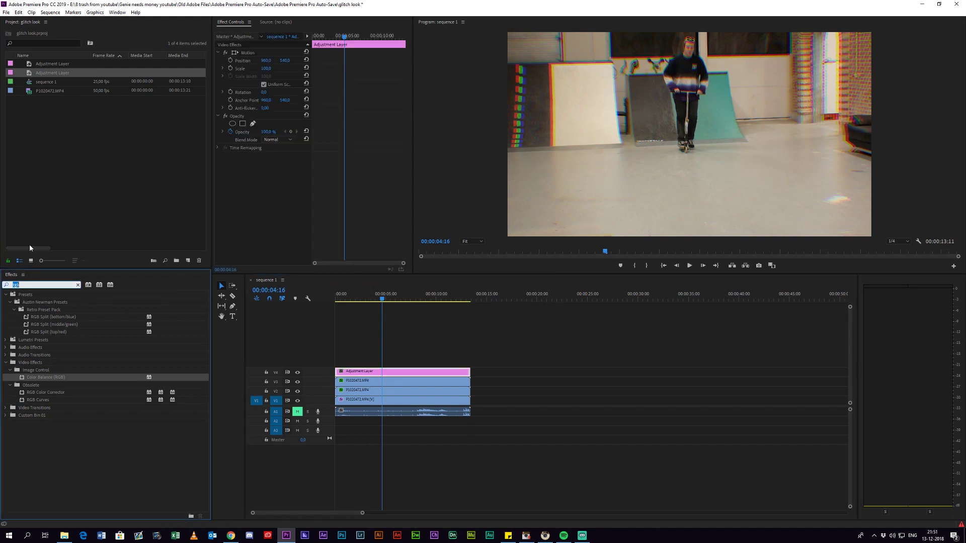
{"action": "type", "text": "color embo"}
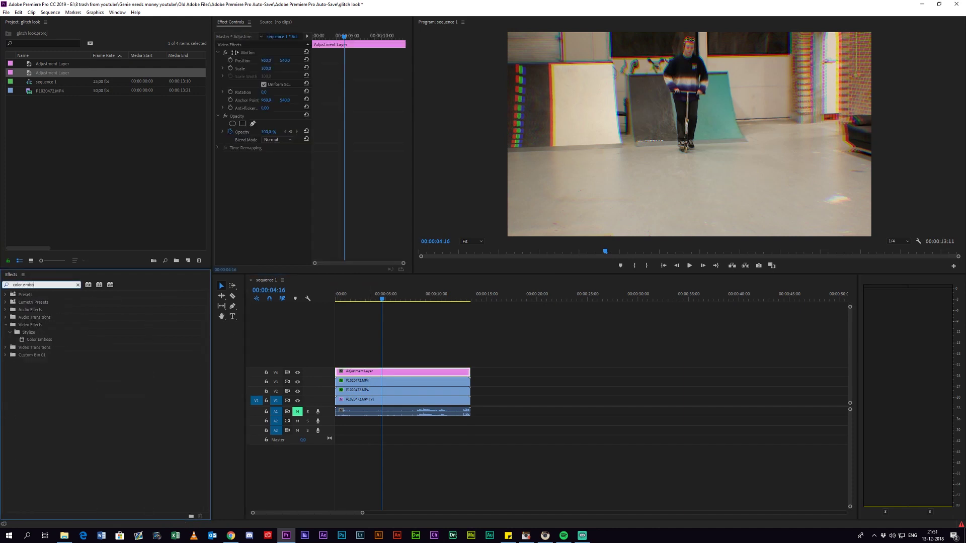
{"action": "left_click_drag", "start_coordinate": [38, 340], "coordinate": [362, 375]}
{"action": "left_click", "coordinate": [263, 187]}
{"action": "type", "text": "350"}
{"action": "key", "text": "Return"}
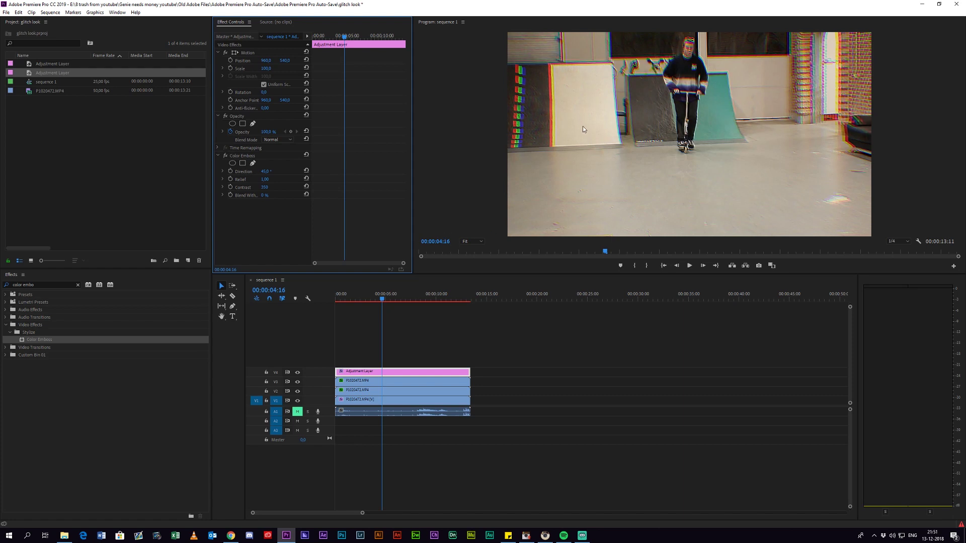
Replace the effects search with 'noise'.
{"action": "key", "text": "alt+Tab"}
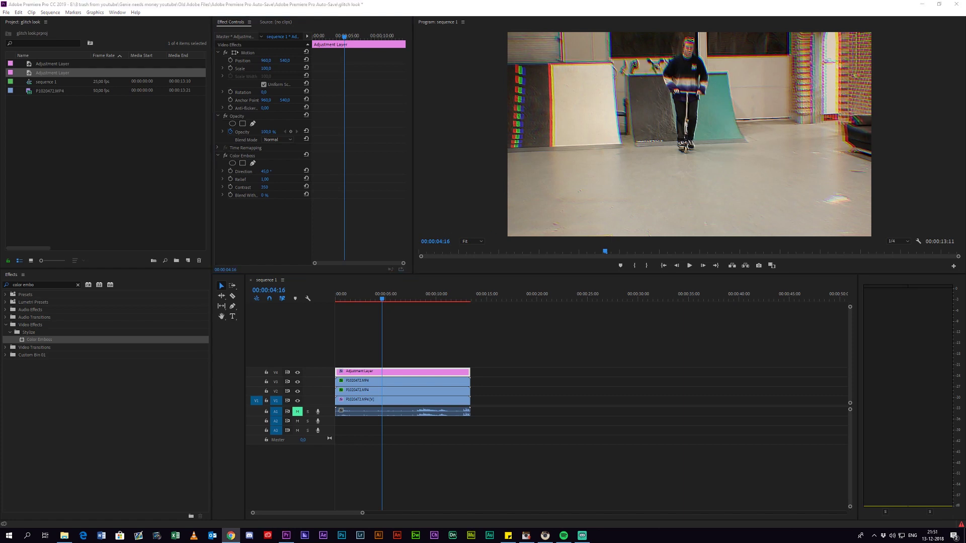
{"action": "left_click", "coordinate": [39, 285]}
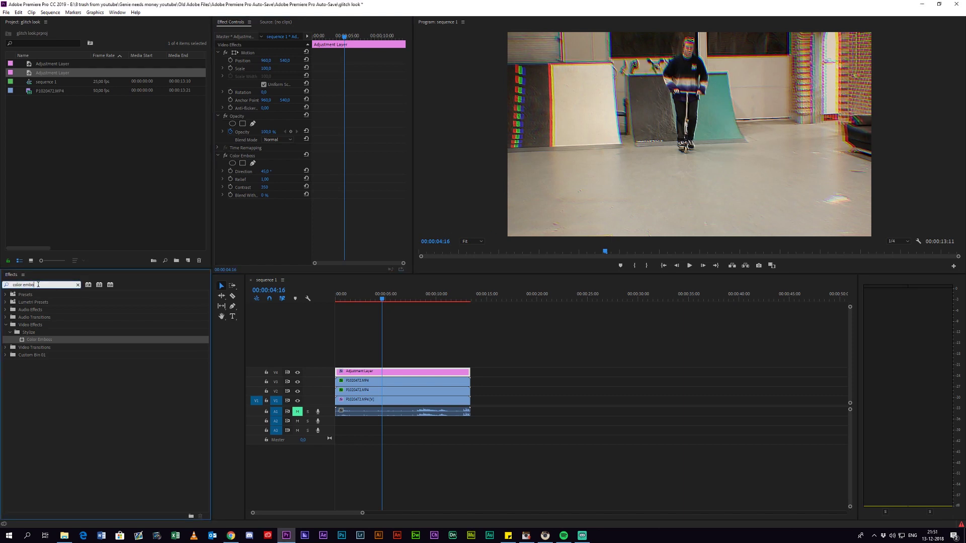
{"action": "key", "text": "ctrl+a"}
{"action": "type", "text": "noise"}
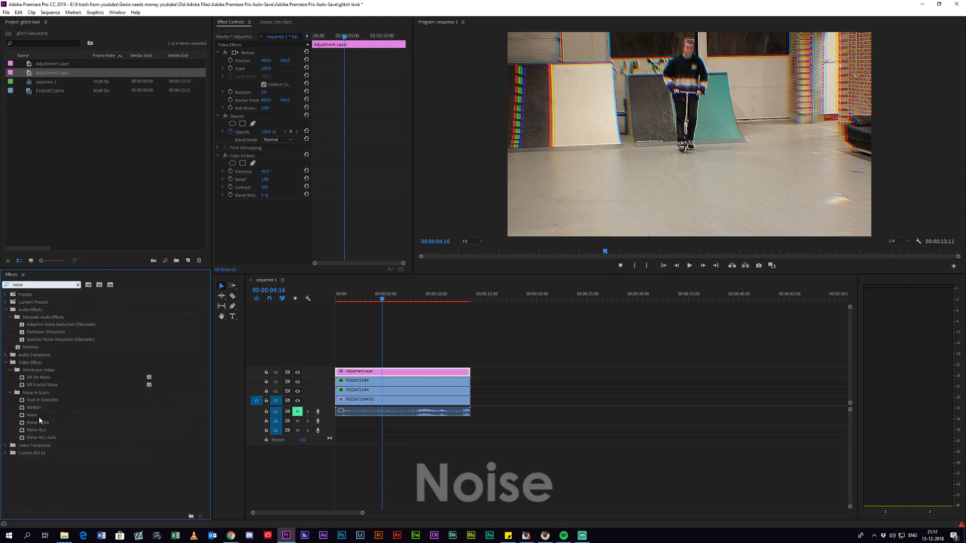
Apply Noise to the adjustment layer with Amount of Noise at 10%.
{"action": "left_click_drag", "start_coordinate": [32, 415], "coordinate": [362, 372]}
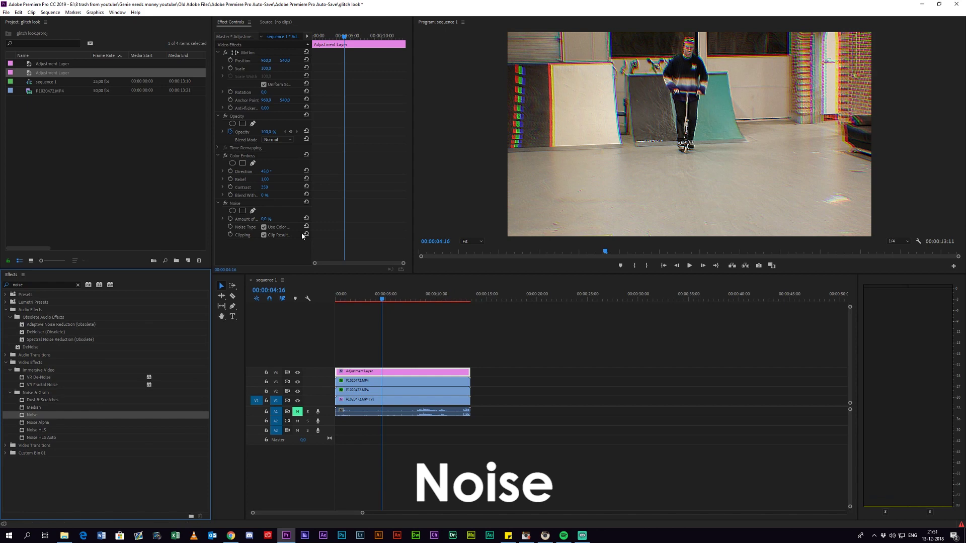
{"action": "left_click", "coordinate": [265, 219]}
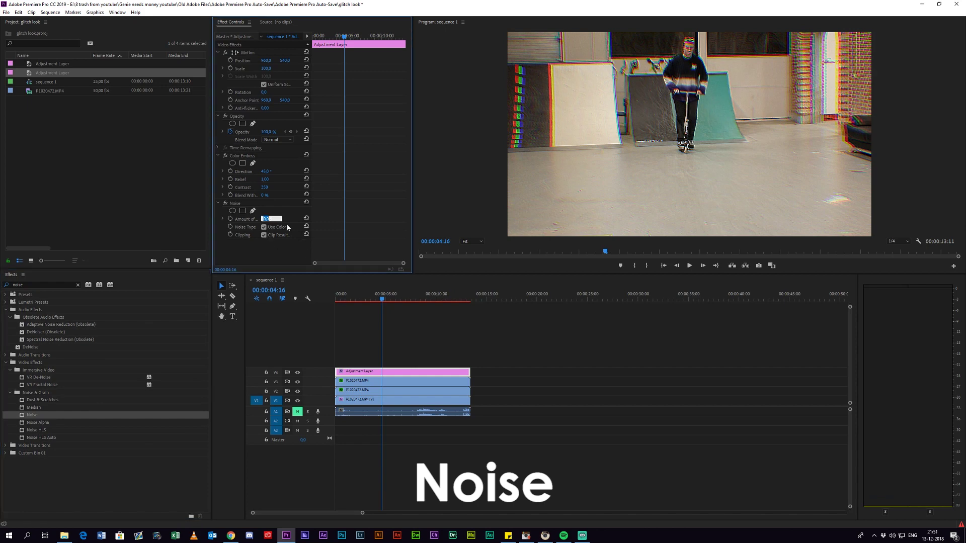
{"action": "type", "text": "10"}
{"action": "key", "text": "Return"}
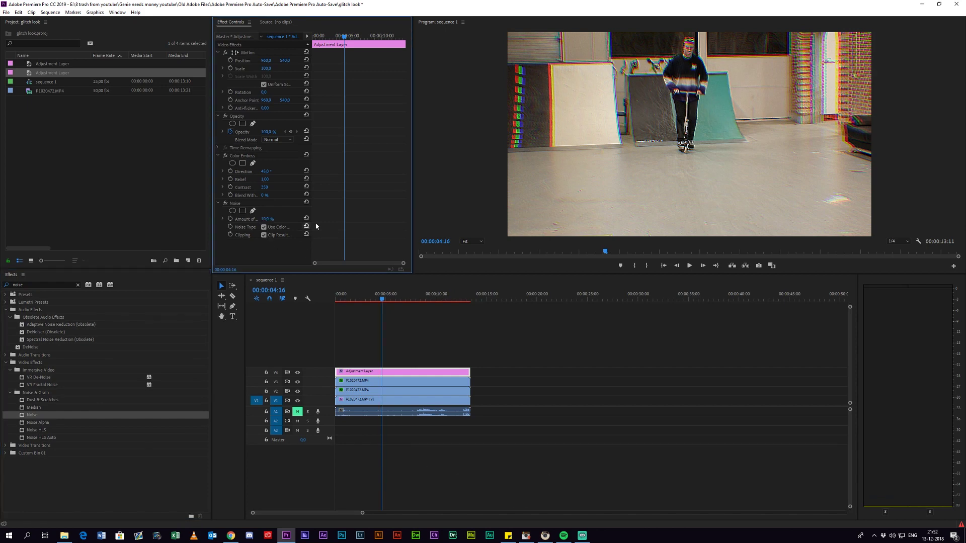
Preview the noise by scrubbing, toggling the effect on and off, and playing the sequence.
{"action": "left_click_drag", "start_coordinate": [393, 300], "coordinate": [355, 300]}
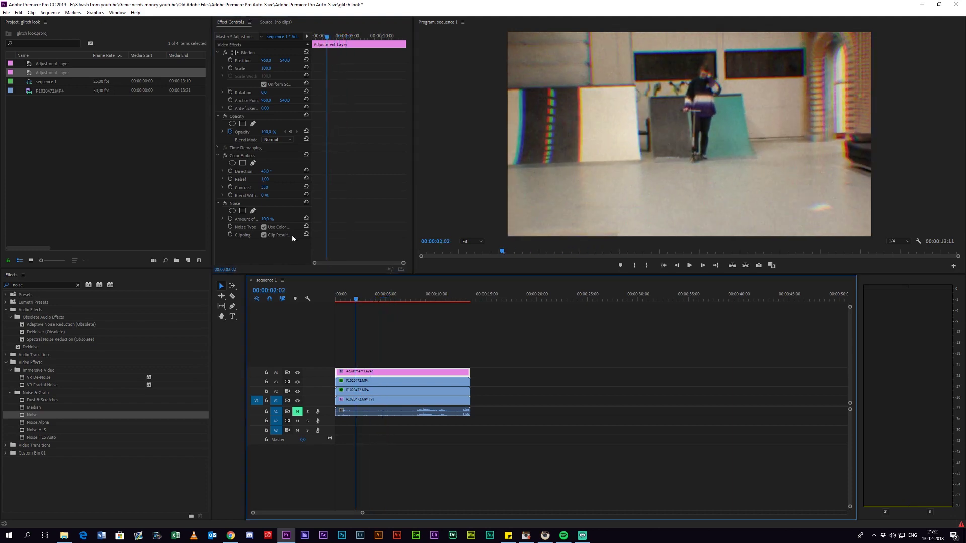
{"action": "left_click", "coordinate": [225, 204]}
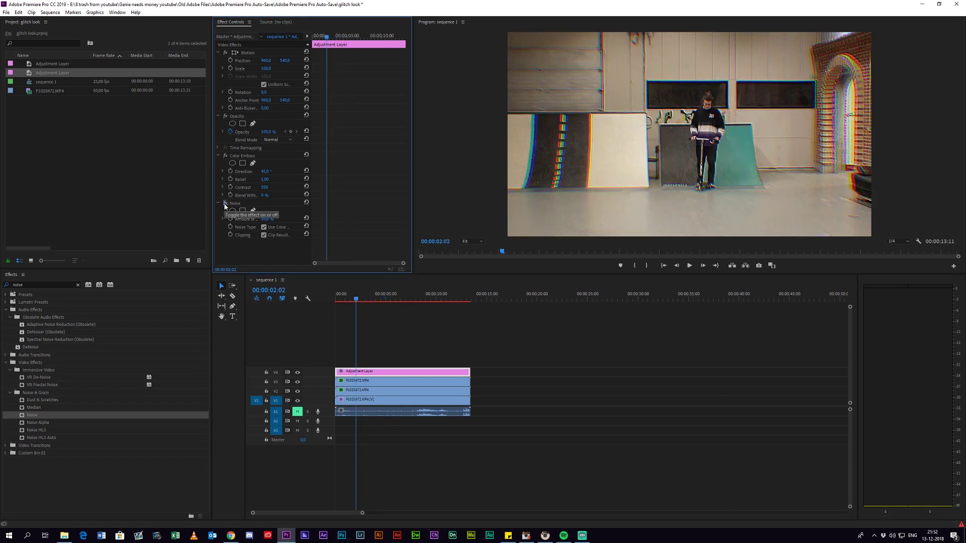
{"action": "key", "text": "space"}
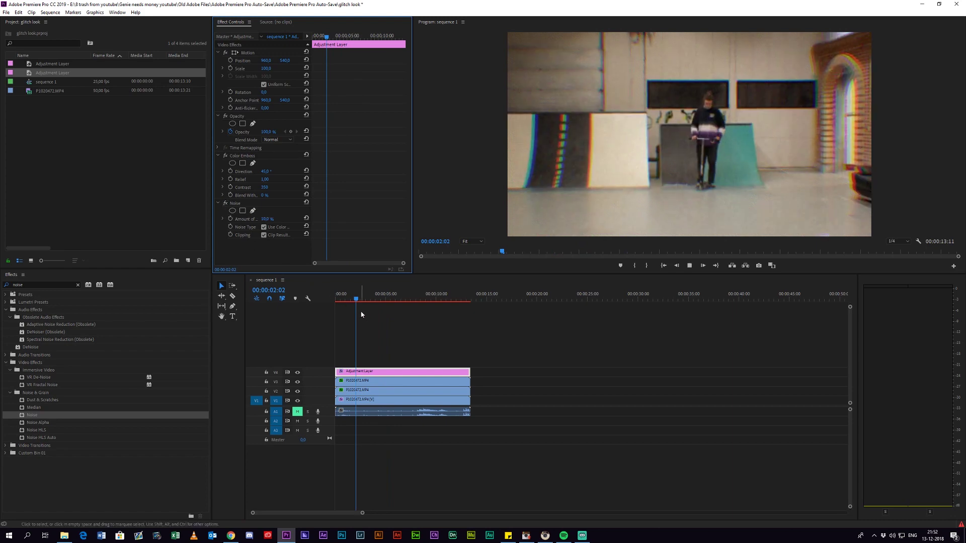
{"action": "key", "text": "space"}
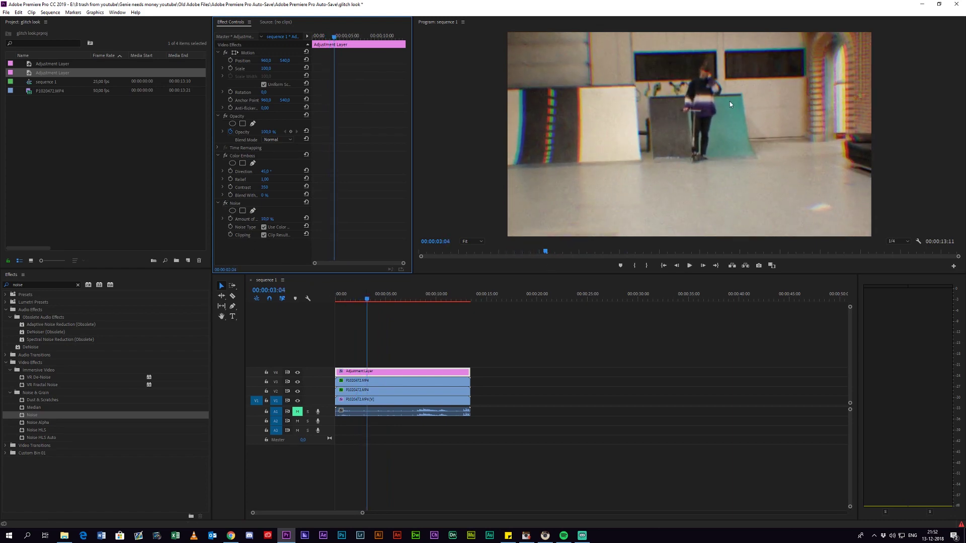
{"action": "key", "text": "alt+Tab"}
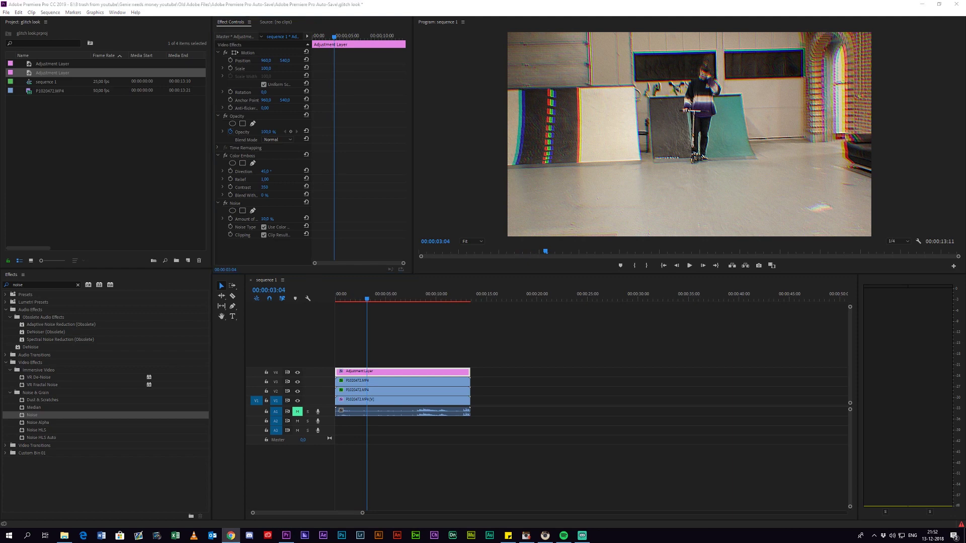
Apply Wave Warp to the adjustment layer with Wave Type set to Square.
{"action": "double_click", "coordinate": [24, 285]}
{"action": "type", "text": "wave war"}
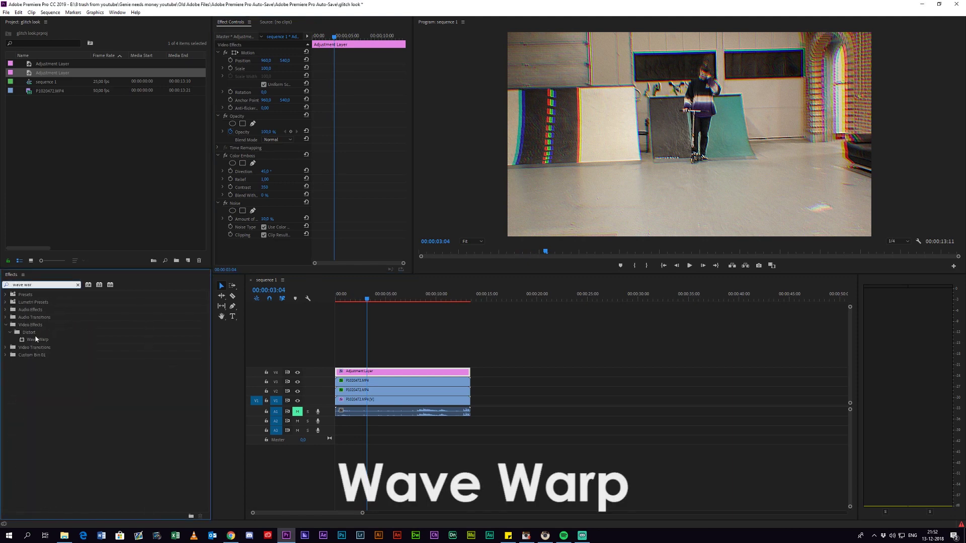
{"action": "left_click_drag", "start_coordinate": [37, 340], "coordinate": [404, 373]}
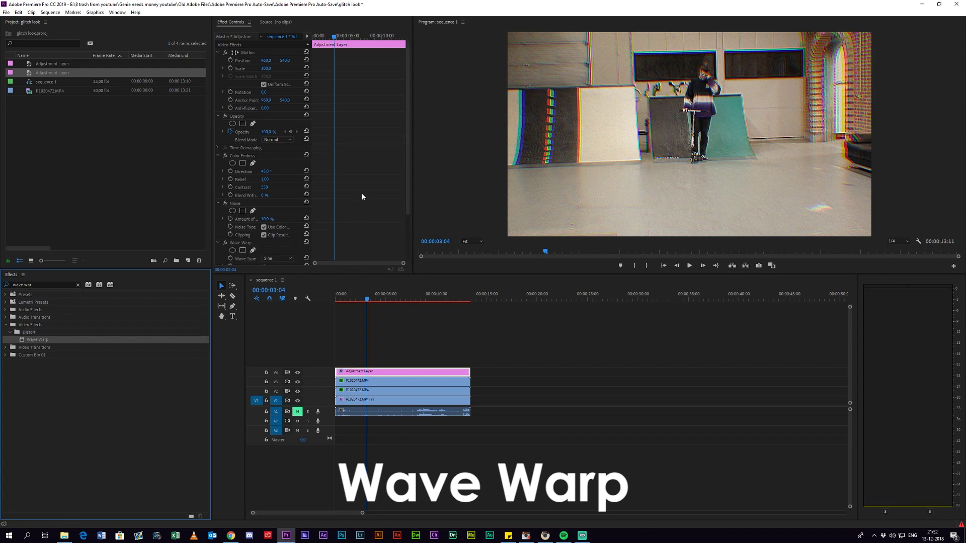
{"action": "scroll", "coordinate": [358, 193], "scroll_direction": "down", "scroll_amount": 3}
{"action": "left_click", "coordinate": [269, 198]}
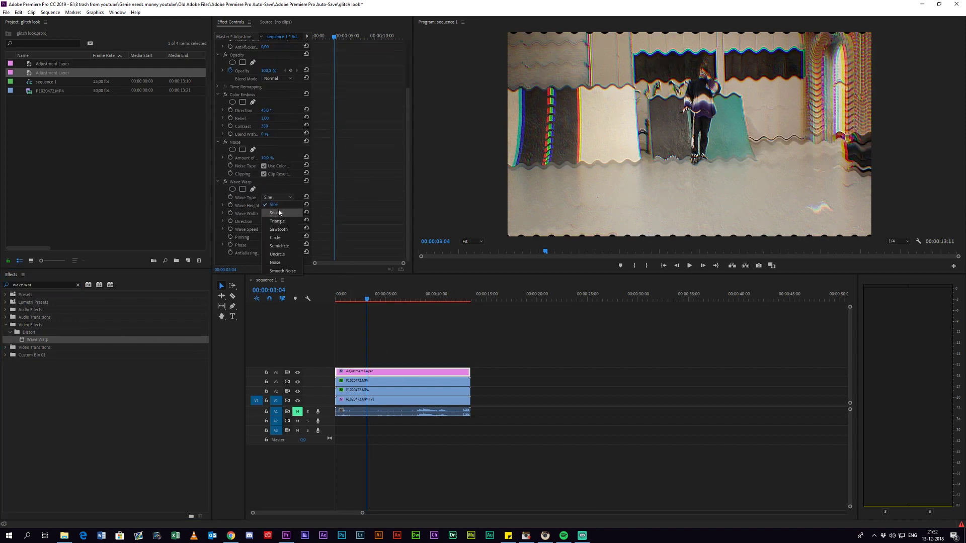
{"action": "left_click", "coordinate": [282, 213]}
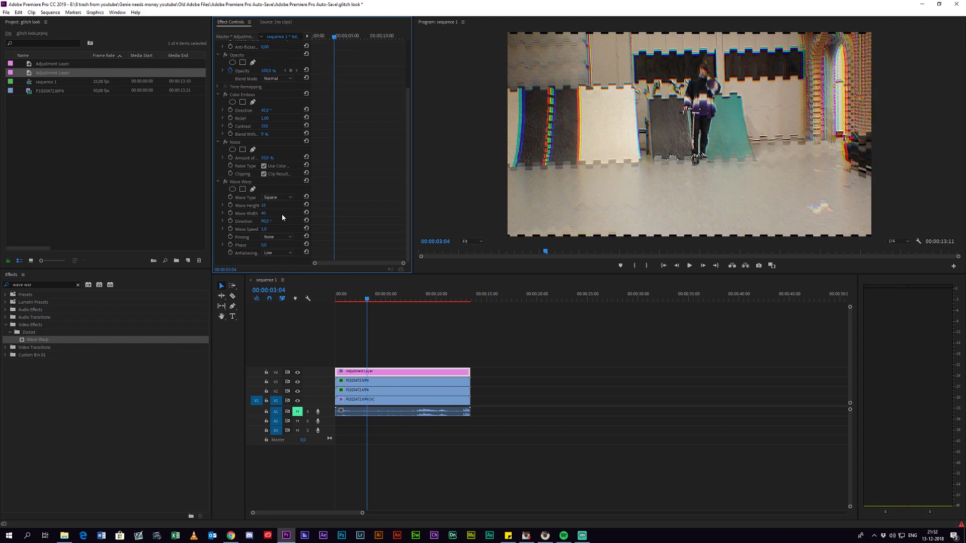
Set Wave Width 1000, Direction 0, Speed -0,1 and Pinning to All Edges.
{"action": "left_click", "coordinate": [263, 213]}
{"action": "key", "text": "Return"}
{"action": "left_click", "coordinate": [268, 221]}
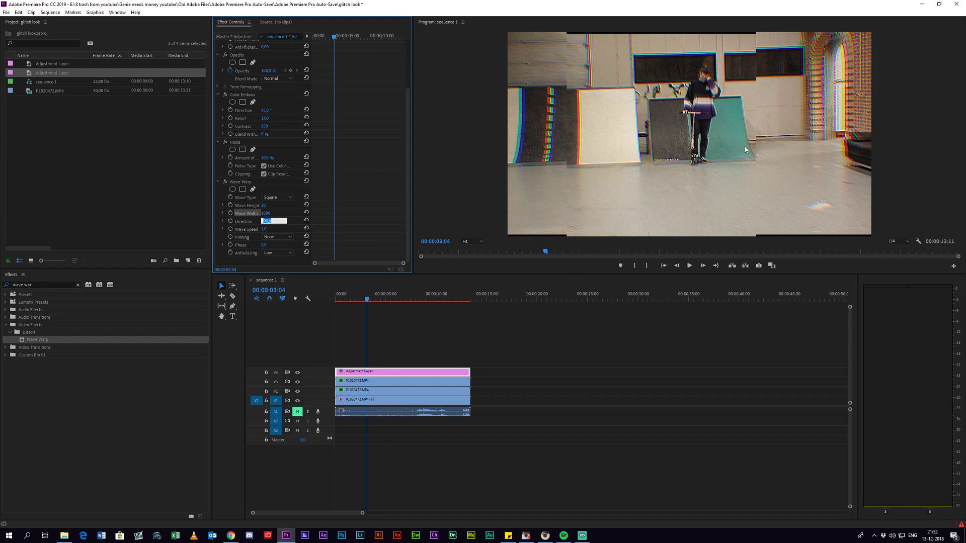
{"action": "type", "text": "0"}
{"action": "key", "text": "Return"}
{"action": "left_click", "coordinate": [265, 229]}
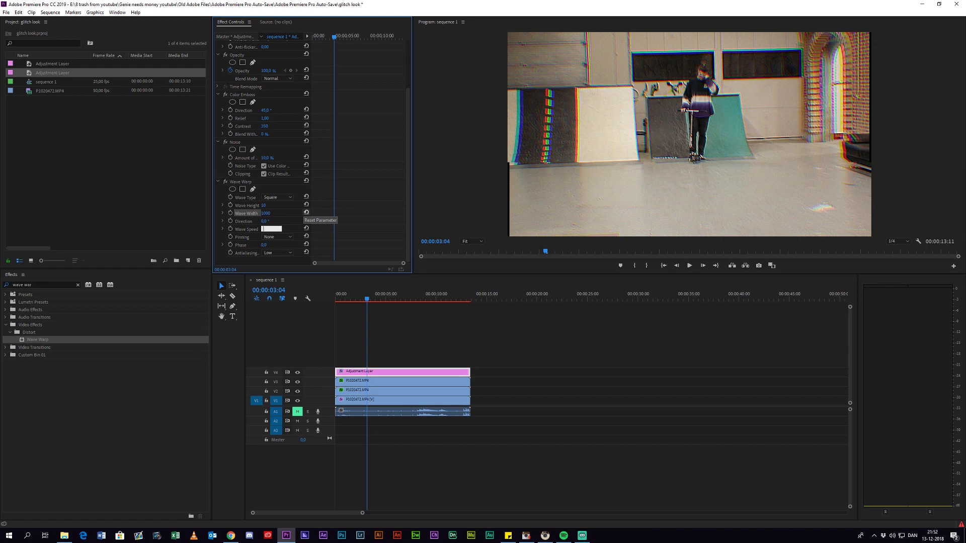
{"action": "type", "text": "-0,1"}
{"action": "key", "text": "Return"}
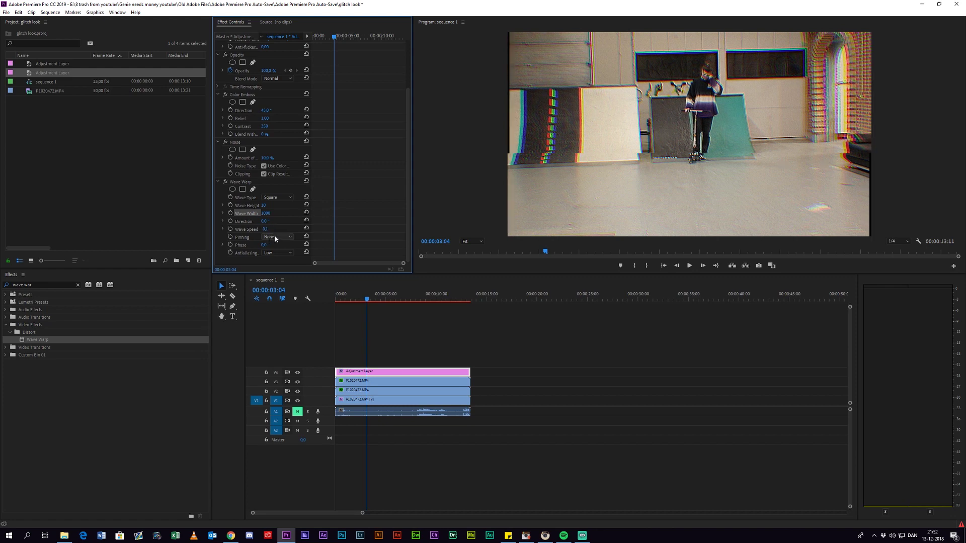
{"action": "left_click", "coordinate": [274, 238]}
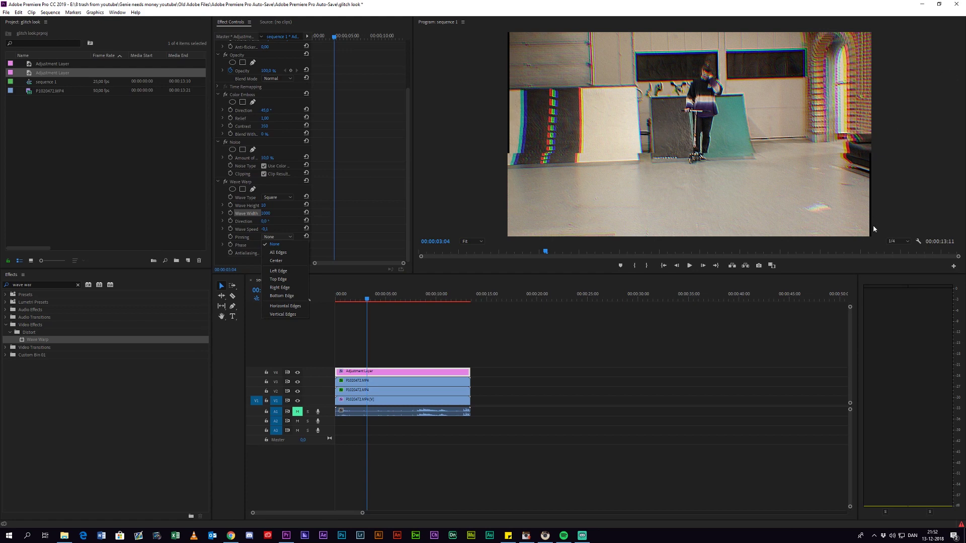
{"action": "left_click", "coordinate": [277, 253]}
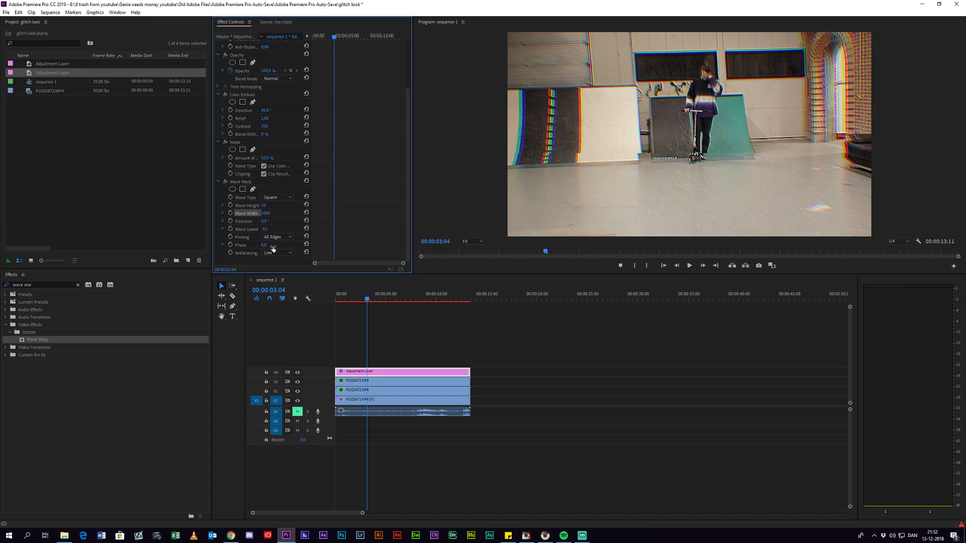
{"action": "left_click_drag", "start_coordinate": [366, 300], "coordinate": [259, 297]}
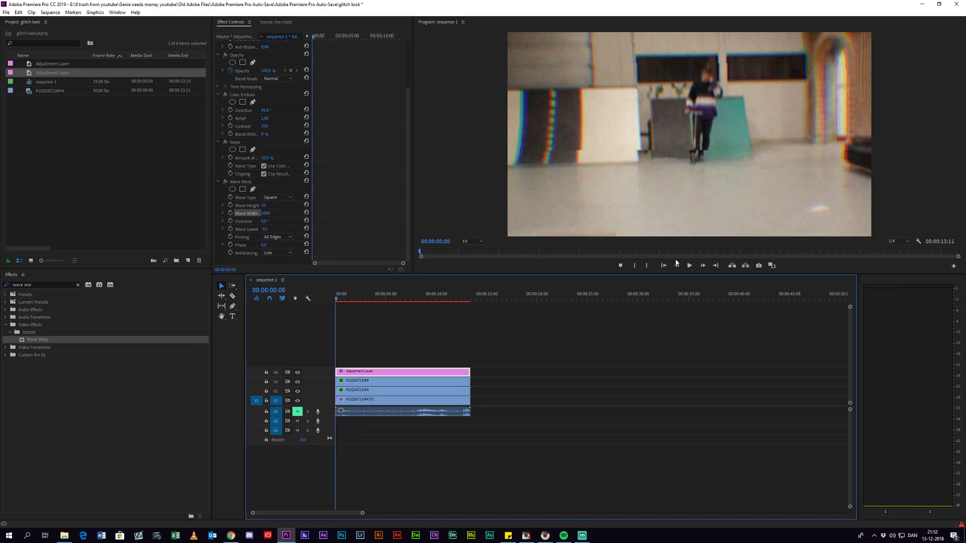